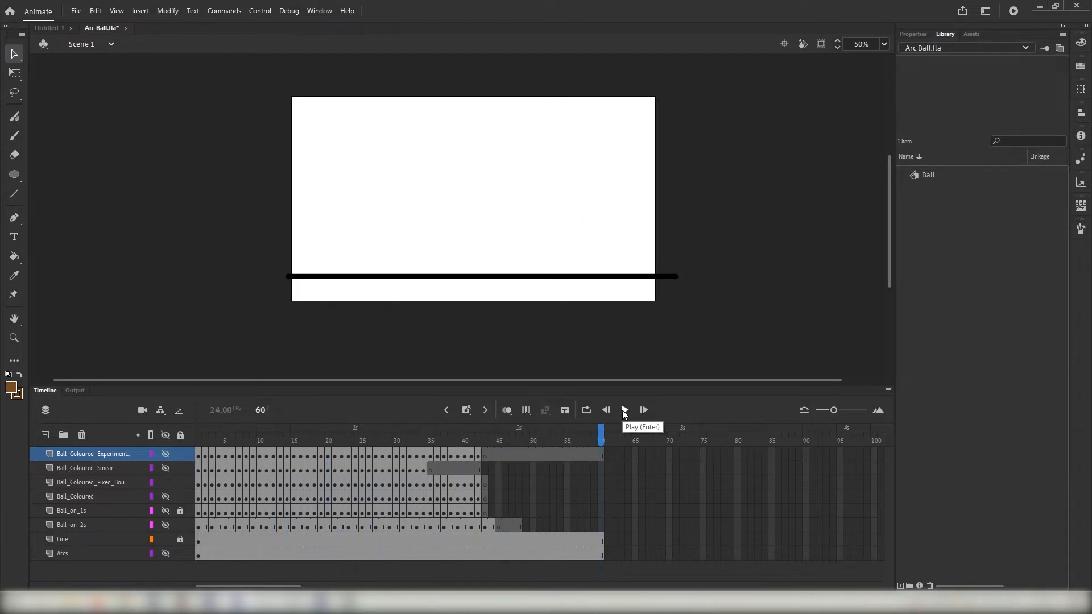
# - Play the bouncing ball animation from frame 1, then return the playhead to frame 1
pyautogui.click(196, 429)
pyautogui.click(625, 410)
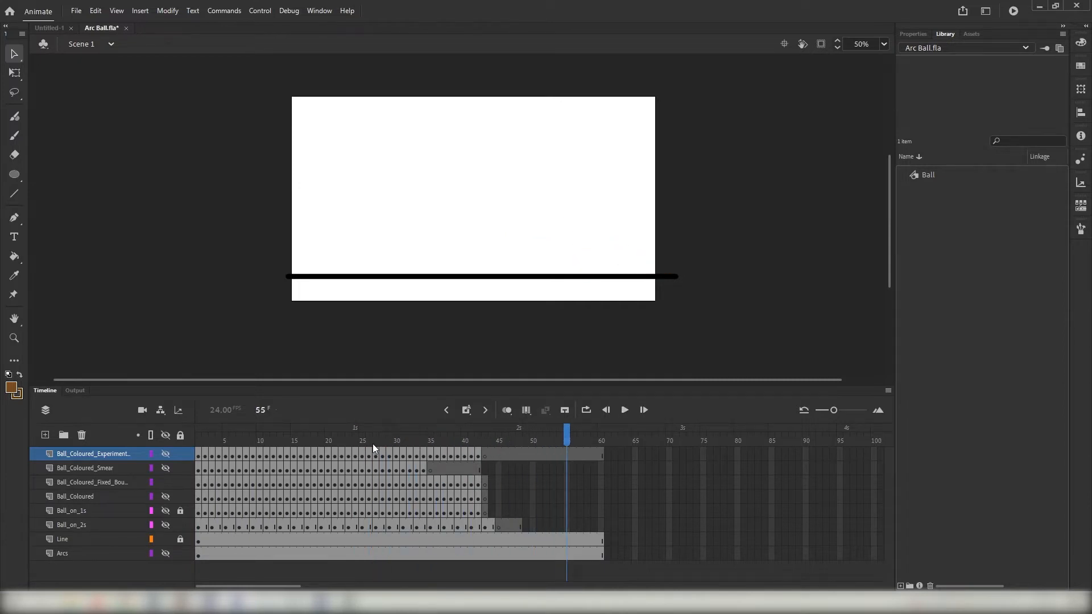
pyautogui.moveTo(374, 449); pyautogui.dragTo(198, 441)
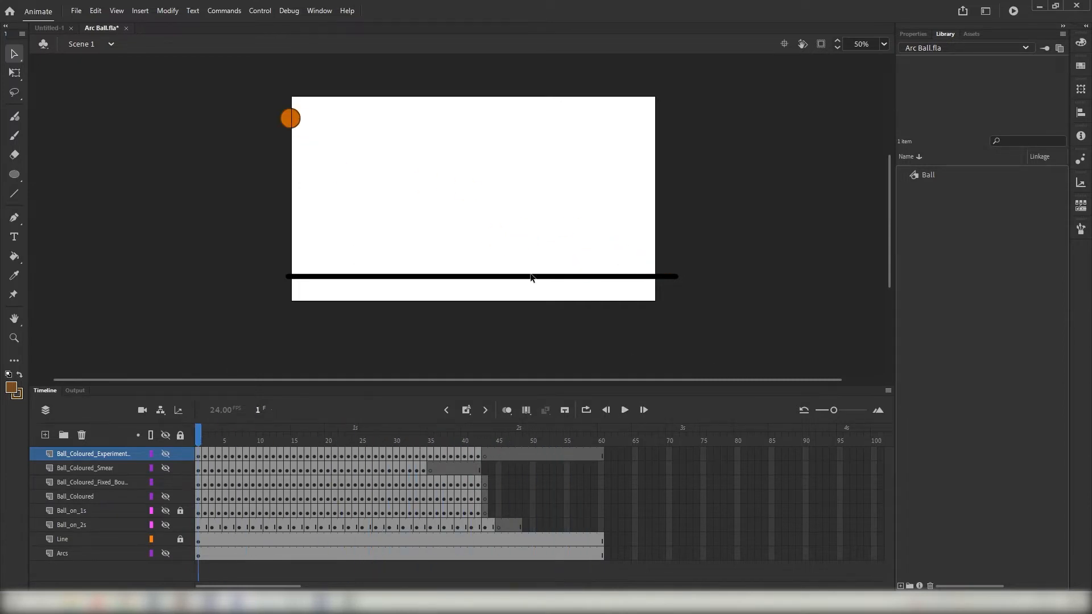
# - Display the document's properties for Arc Ball.fla
pyautogui.click(71, 12)
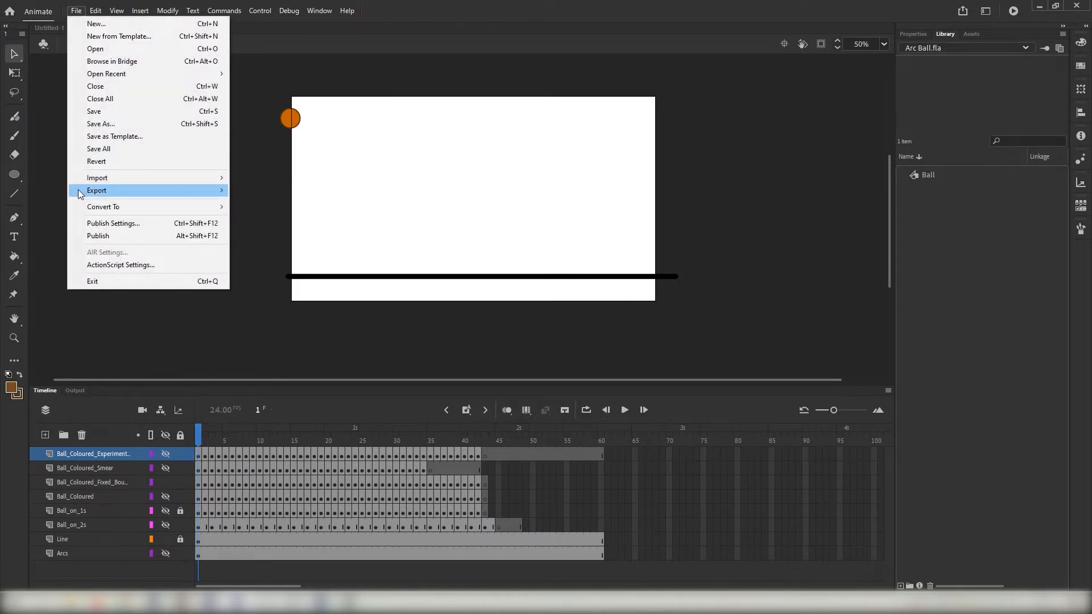
pyautogui.click(42, 272)
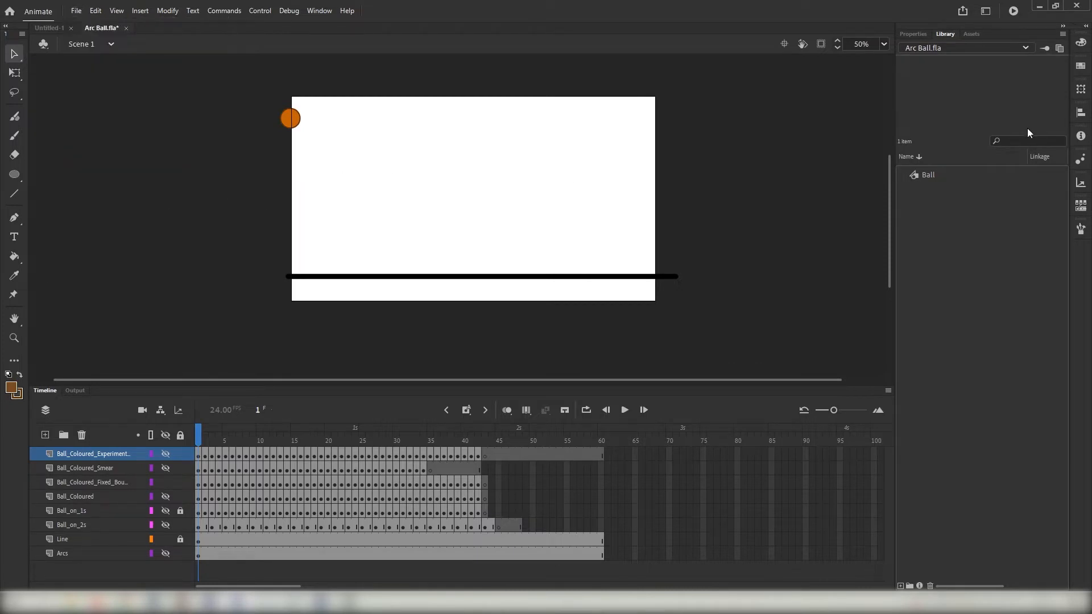
pyautogui.click(914, 34)
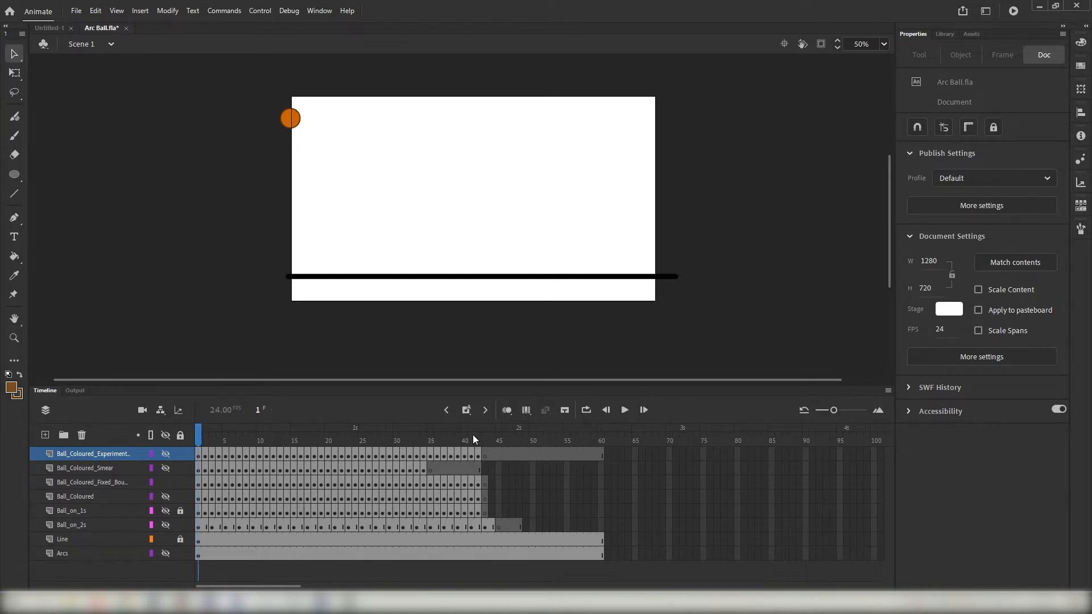
# - Remove the surplus frames 44 to 60 from the topmost Ball_Coloured_Experiment layer
pyautogui.moveTo(475, 439); pyautogui.dragTo(492, 460)
pyautogui.click(492, 458)
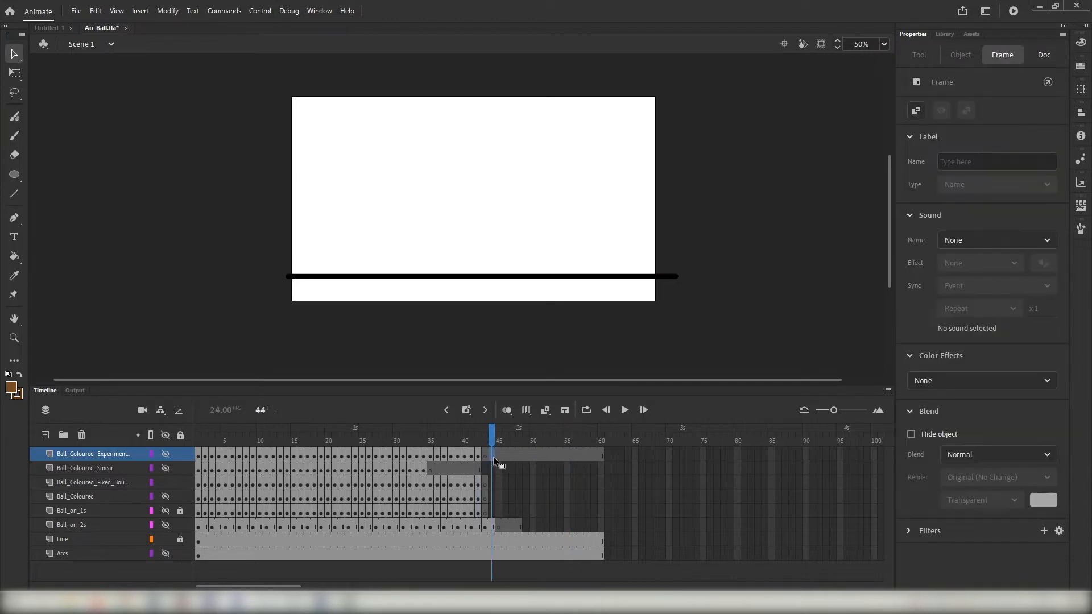
pyautogui.keyDown('shift'); pyautogui.click(601, 456); pyautogui.keyUp('shift')
pyautogui.rightClick(572, 458)
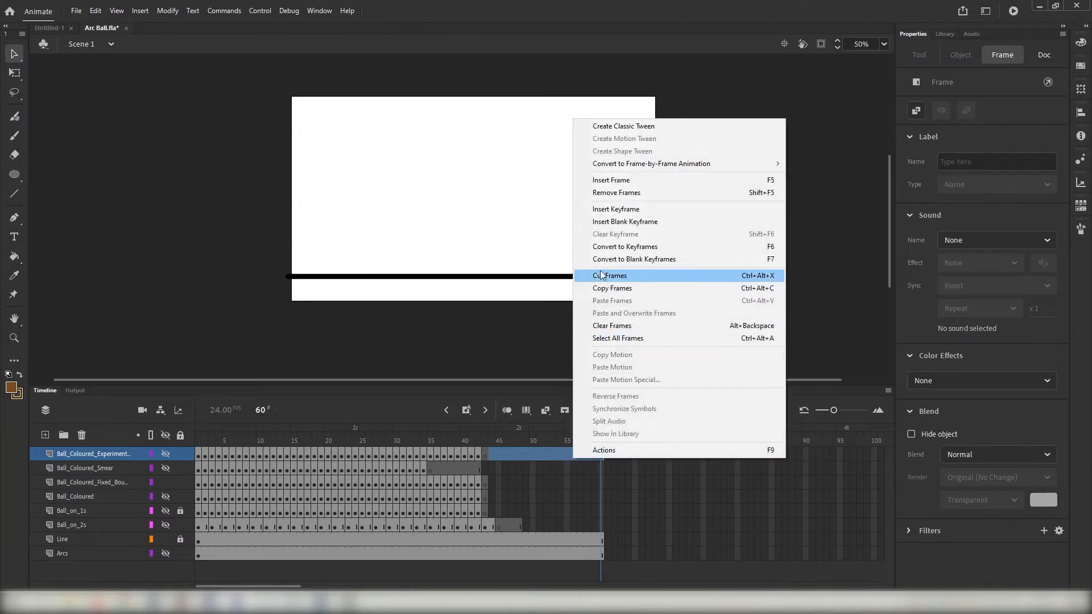
pyautogui.click(606, 193)
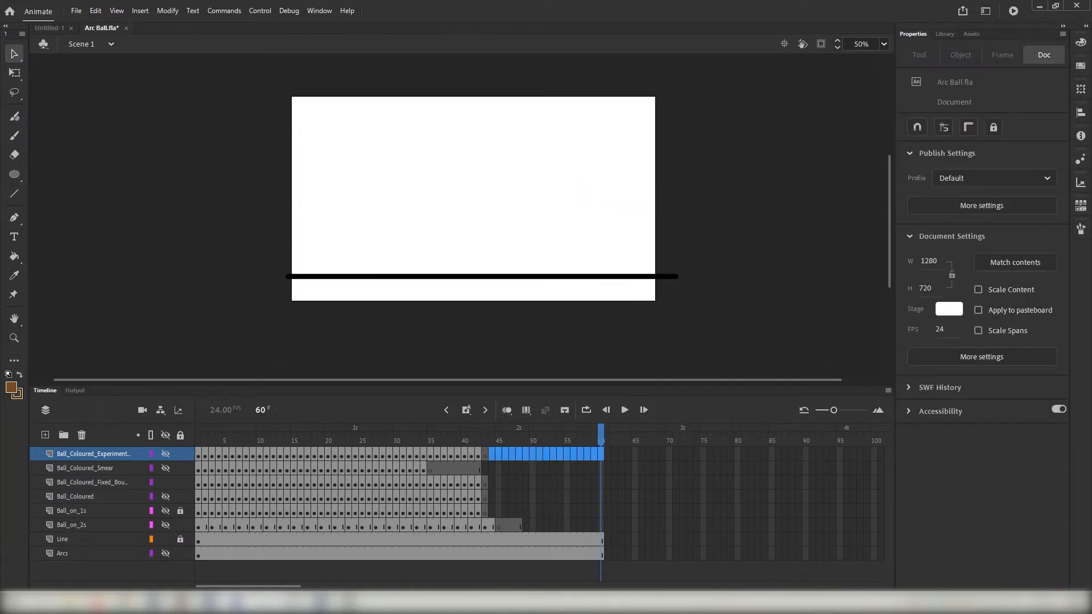
# - Remove frames 45 to 60 from the Line layer
pyautogui.click(496, 539)
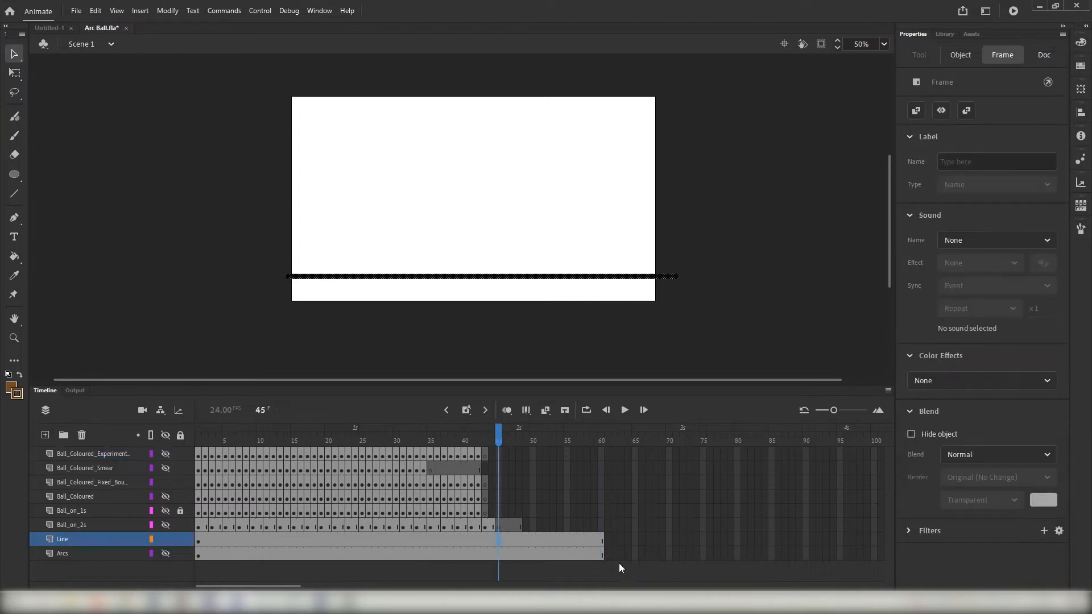
pyautogui.keyDown('shift'); pyautogui.click(602, 539); pyautogui.keyUp('shift')
pyautogui.rightClick(601, 539)
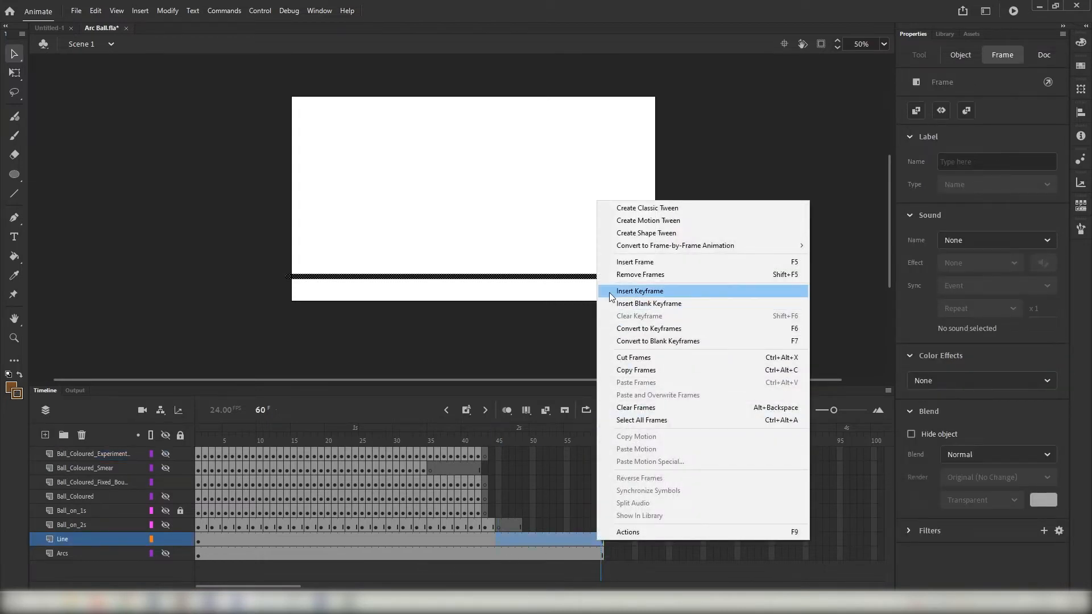
pyautogui.click(622, 276)
# - Remove frames 45 to 60 from the Arcs layer
pyautogui.click(499, 553)
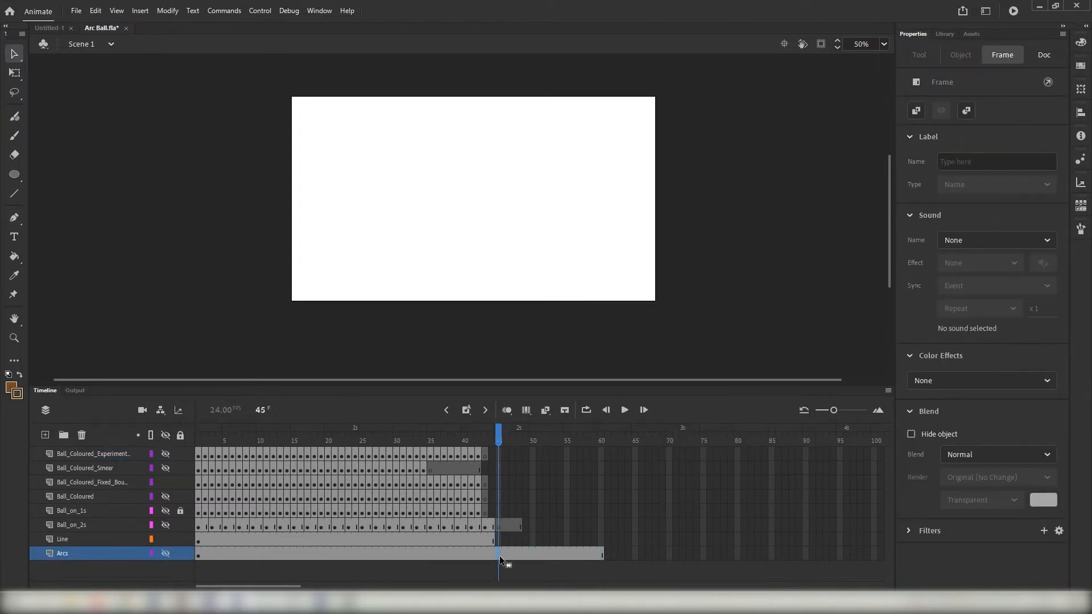
pyautogui.keyDown('shift'); pyautogui.click(601, 553); pyautogui.keyUp('shift')
pyautogui.rightClick(600, 554)
pyautogui.click(625, 286)
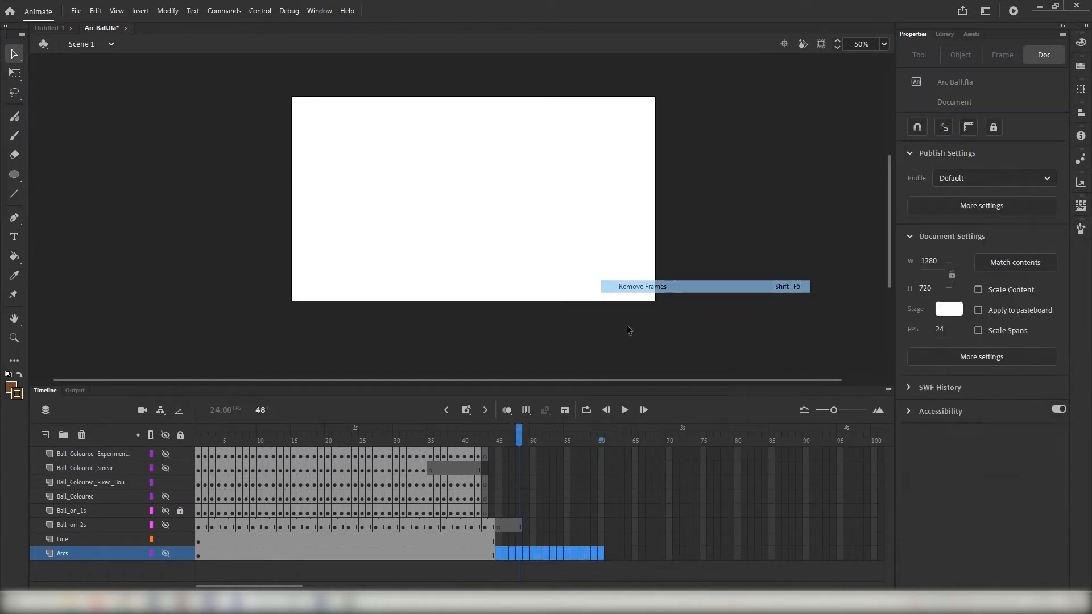
# - Remove frames 45 to 48 from the Ball_on_2s layer
pyautogui.click(519, 527)
pyautogui.keyDown('shift'); pyautogui.click(499, 527); pyautogui.keyUp('shift')
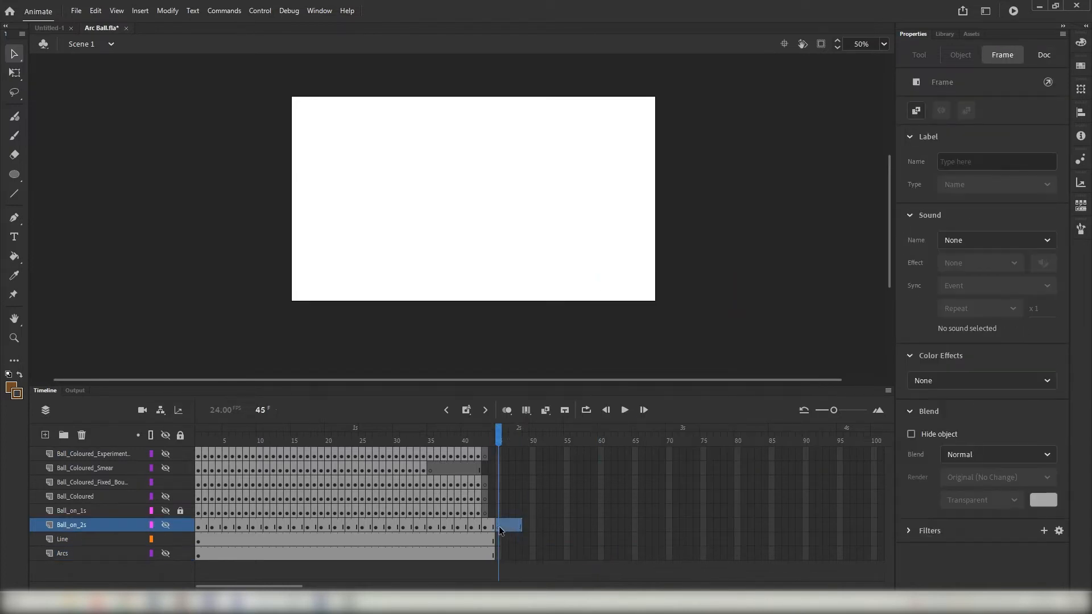
pyautogui.rightClick(499, 526)
pyautogui.click(555, 262)
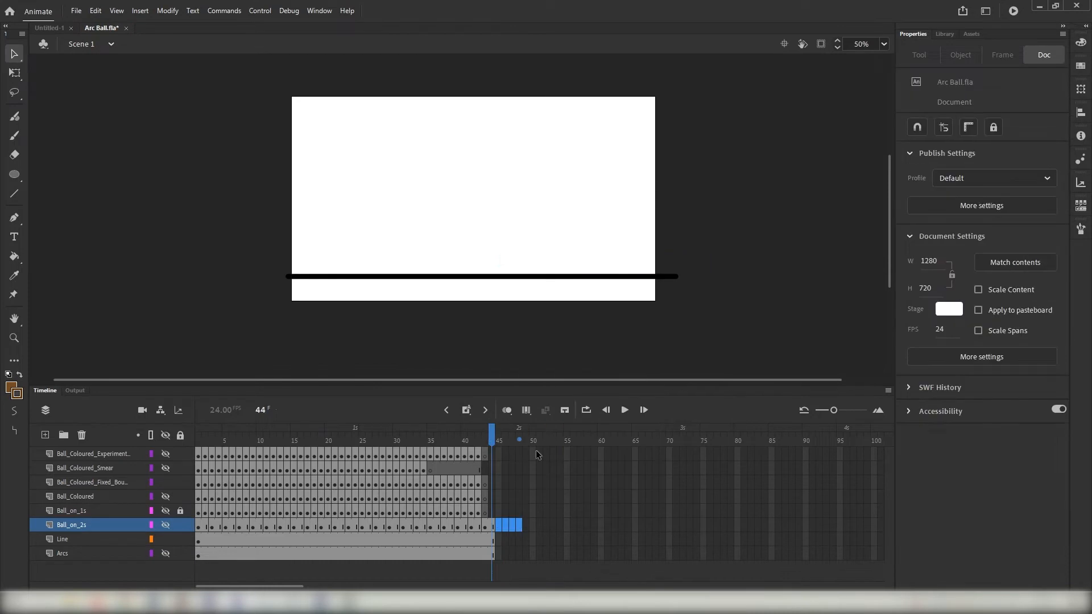
# - Play the shortened animation from frame 1 to check its ending
pyautogui.moveTo(484, 443); pyautogui.dragTo(1, 454)
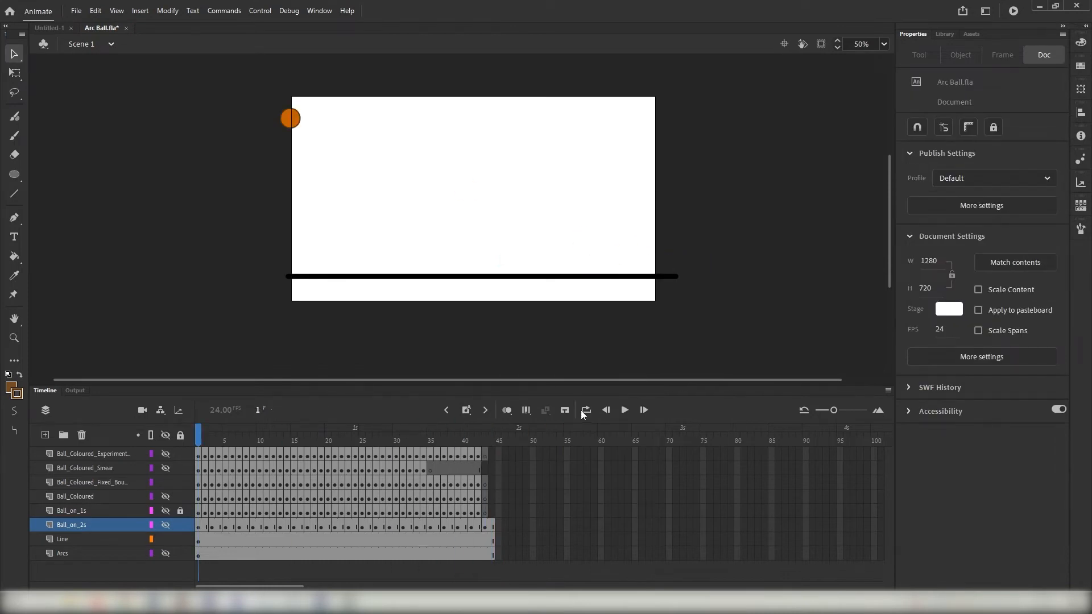
pyautogui.click(625, 410)
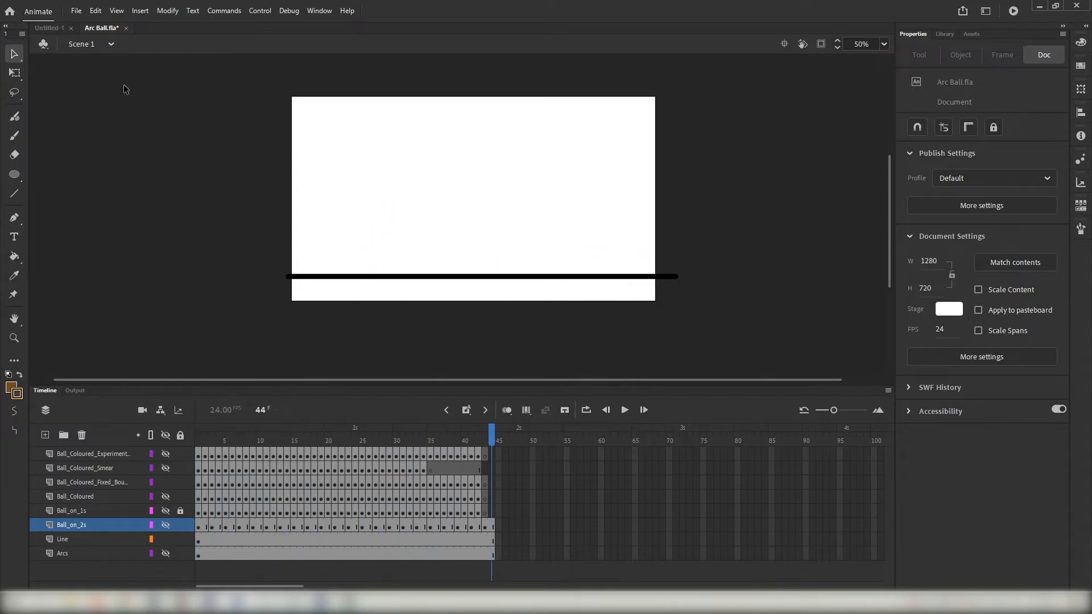
# - Export the animation as an animated GIF with the existing settings, choosing the Adobe Animate Export folder in Documents as the destination
pyautogui.click(79, 17)
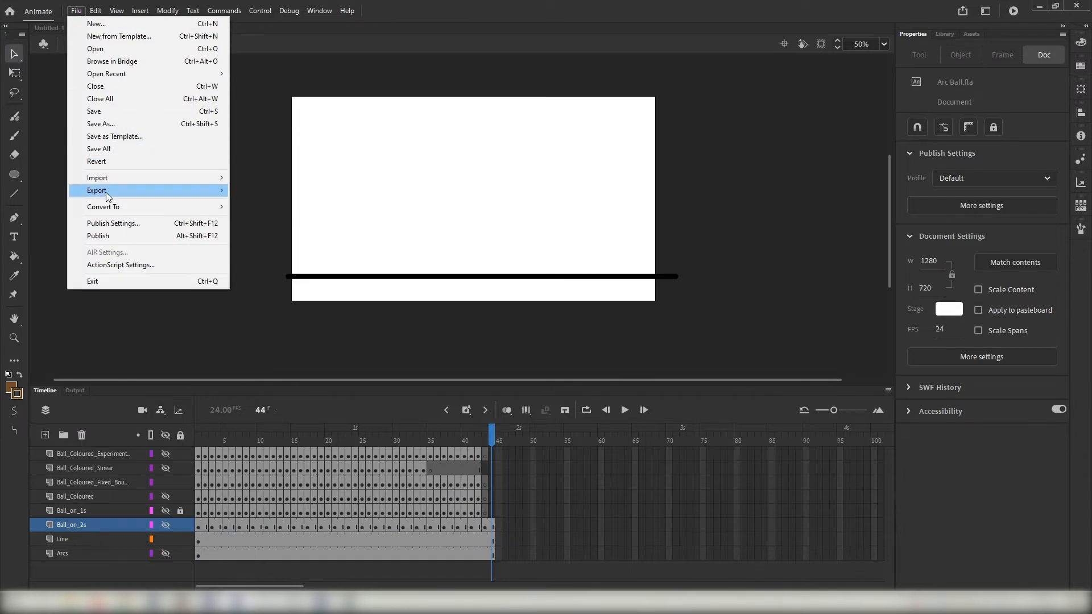
pyautogui.moveTo(139, 191)
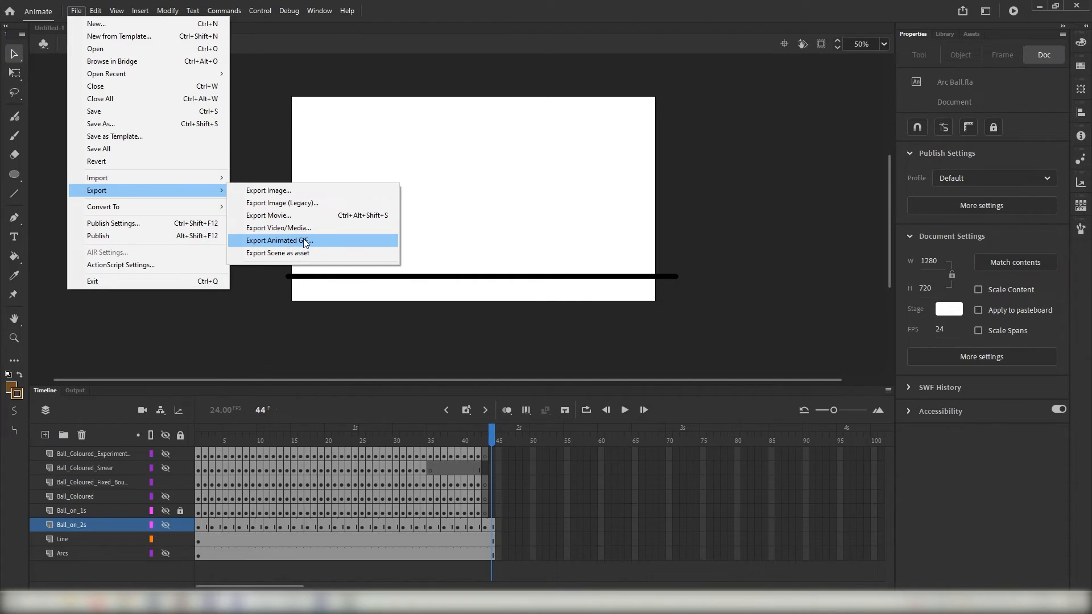
pyautogui.click(272, 240)
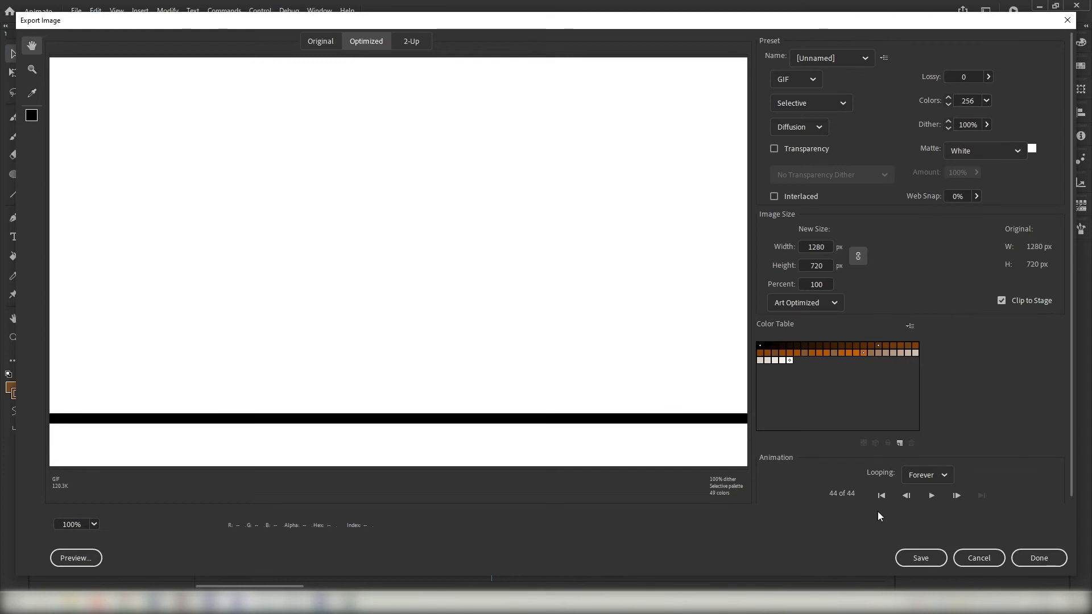
pyautogui.click(932, 561)
pyautogui.doubleClick(158, 95)
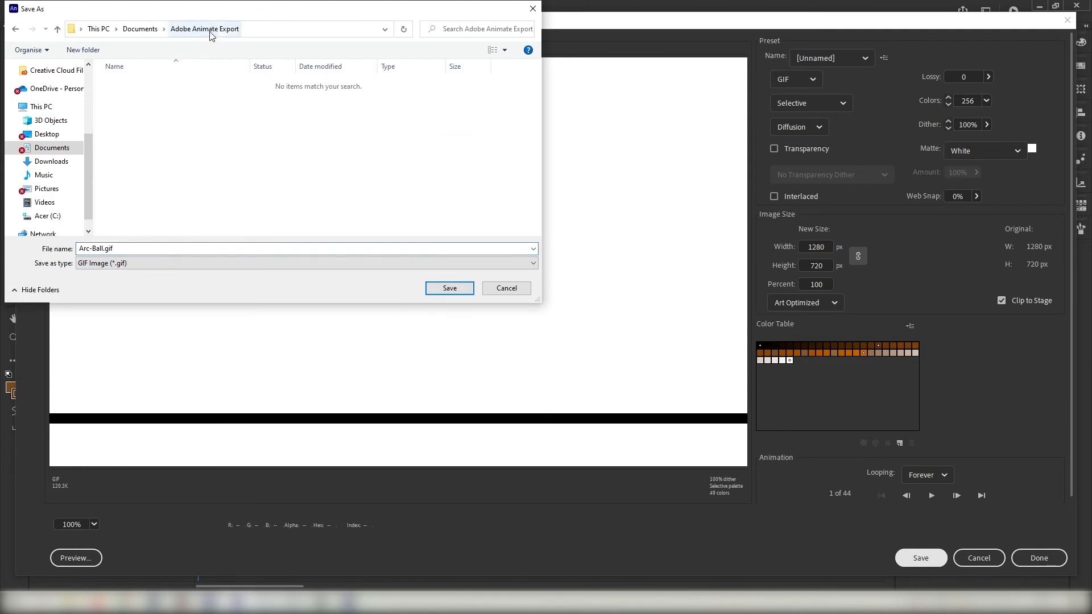
# - Name the GIF Bouncing_Ball_Export_Tutorial and save it
pyautogui.doubleClick(153, 249)
pyautogui.press('BackSpace')
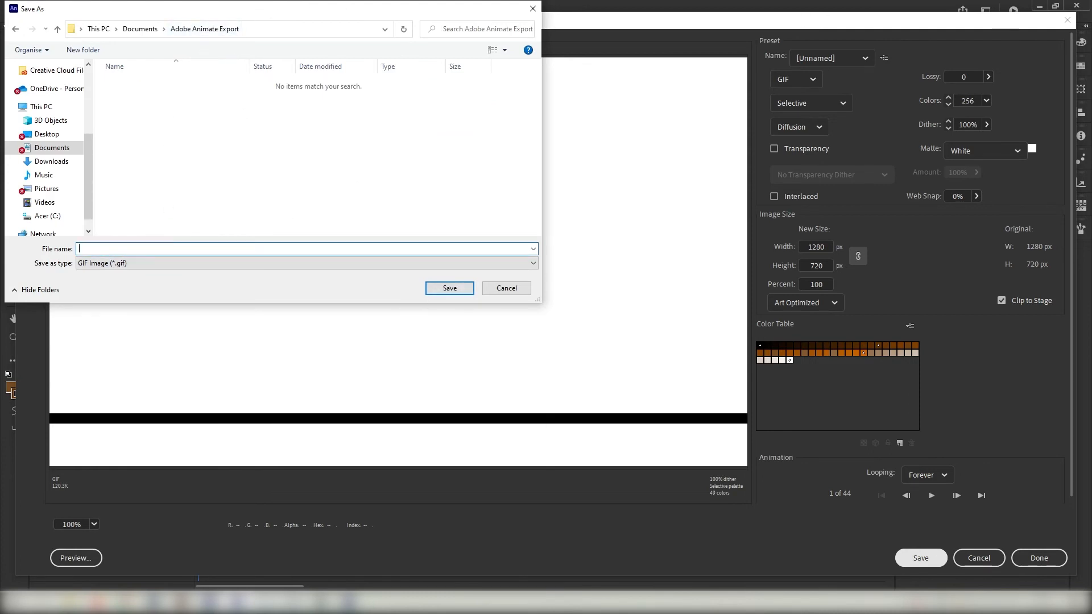
pyautogui.press('capslock')
pyautogui.write('B')
pyautogui.press('capslock')
pyautogui.write('ou')
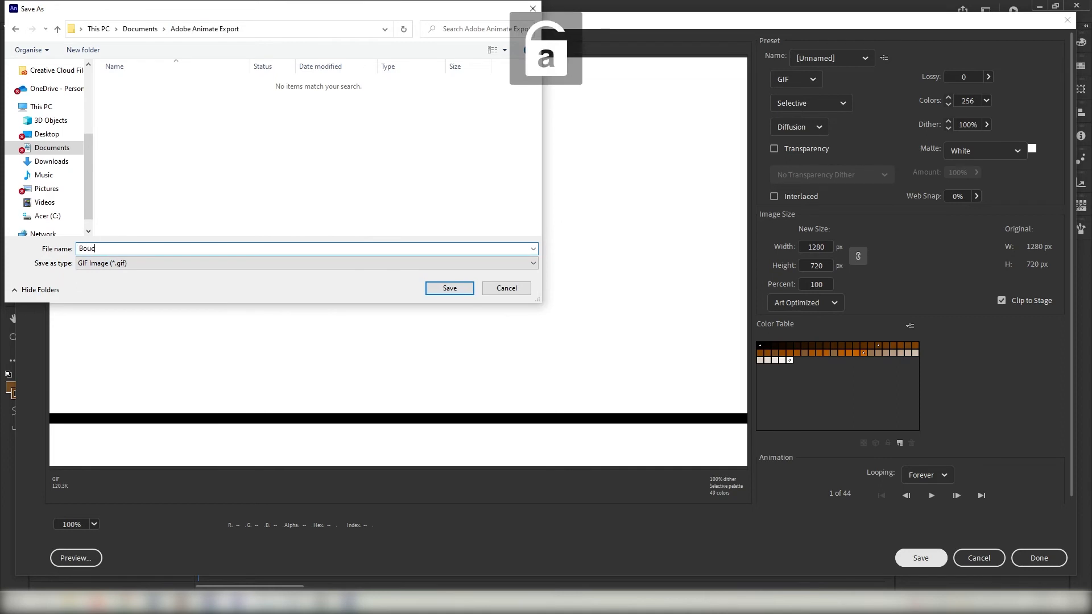
pyautogui.write('ncing_')
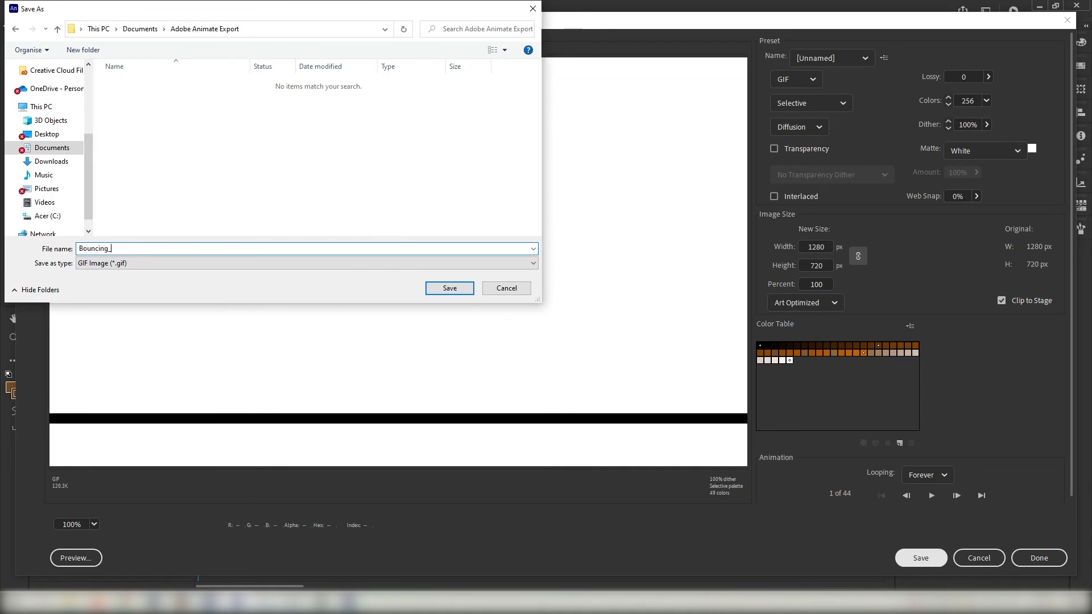
pyautogui.press('capslock')
pyautogui.write('B')
pyautogui.press('capslock')
pyautogui.write('all_')
pyautogui.press('capslock')
pyautogui.write('E')
pyautogui.press('capslock')
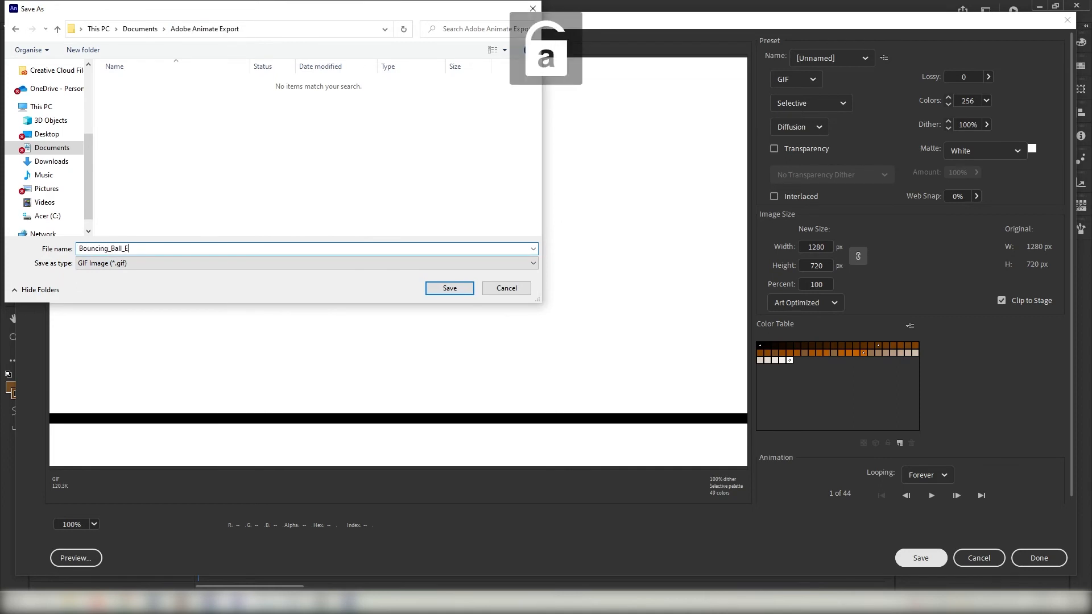
pyautogui.write('xport_')
pyautogui.press('capslock')
pyautogui.write('Tutorial')
pyautogui.press('capslock')
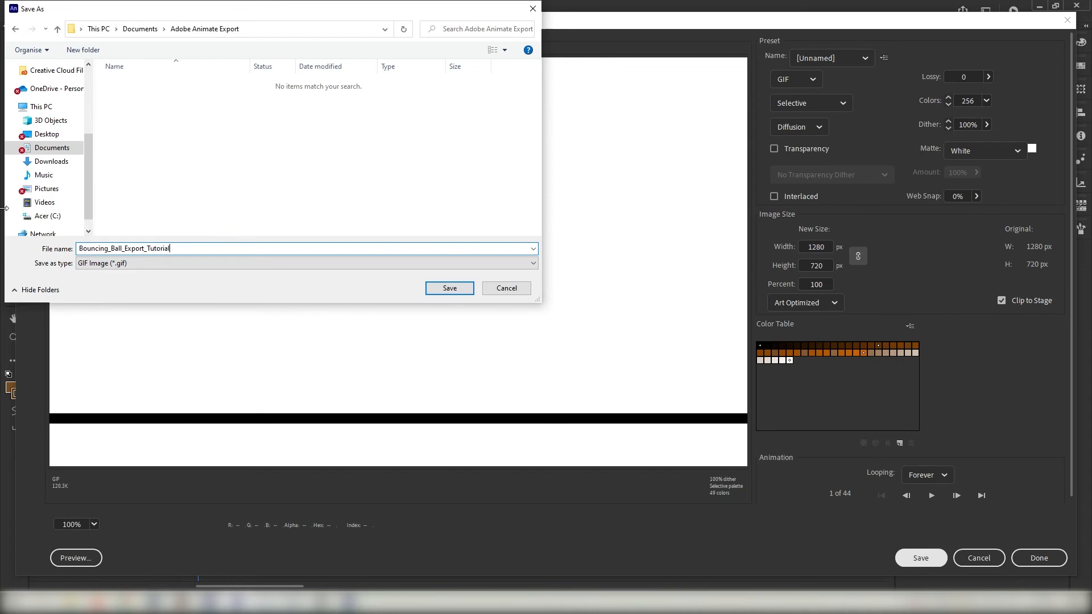
pyautogui.click(446, 290)
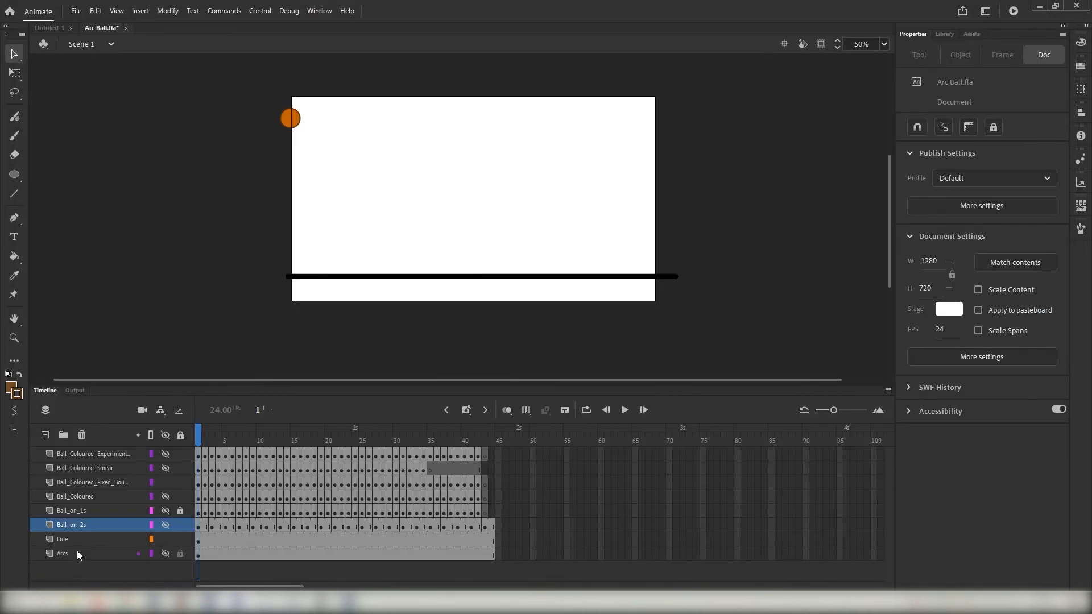
# - Switch to File Explorer and open Bouncing_Ball_Export_Tutorial.gif in Photos to check the exported animation
pyautogui.click(175, 601)
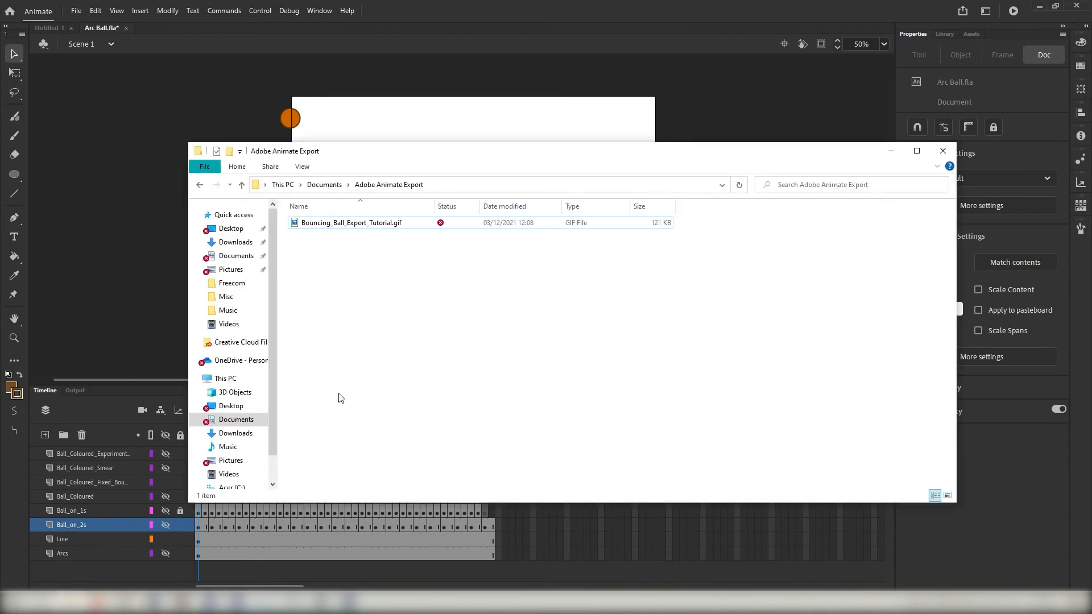
pyautogui.click(346, 228)
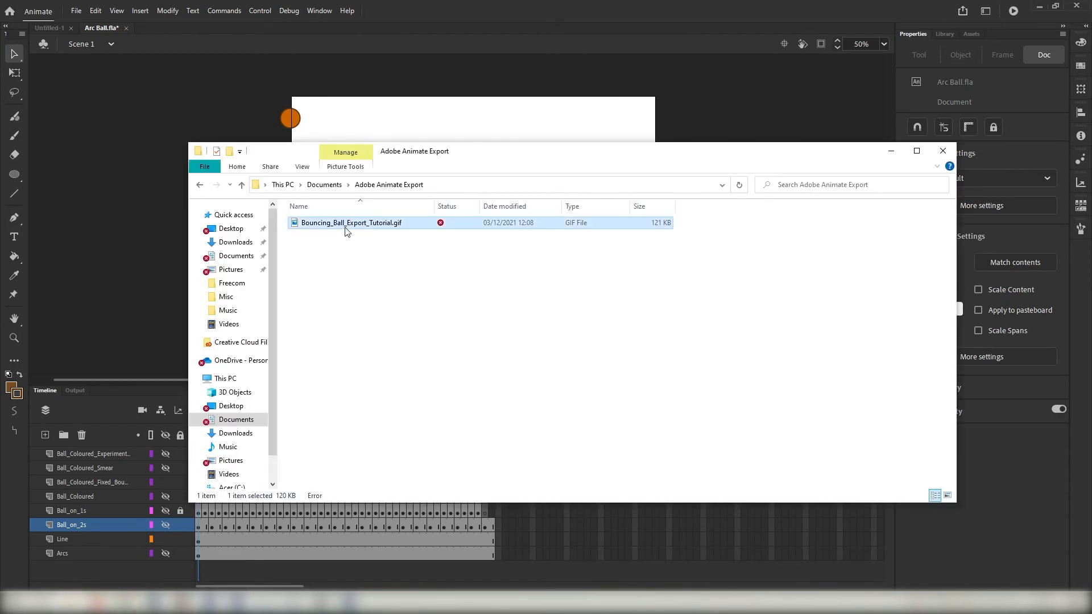
pyautogui.doubleClick(346, 226)
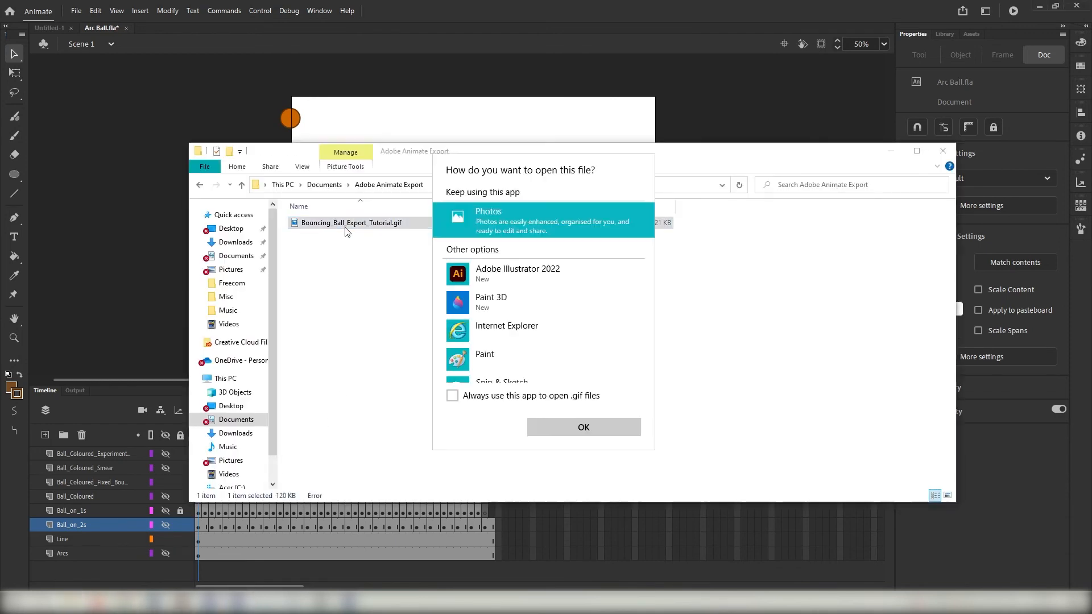
pyautogui.doubleClick(486, 222)
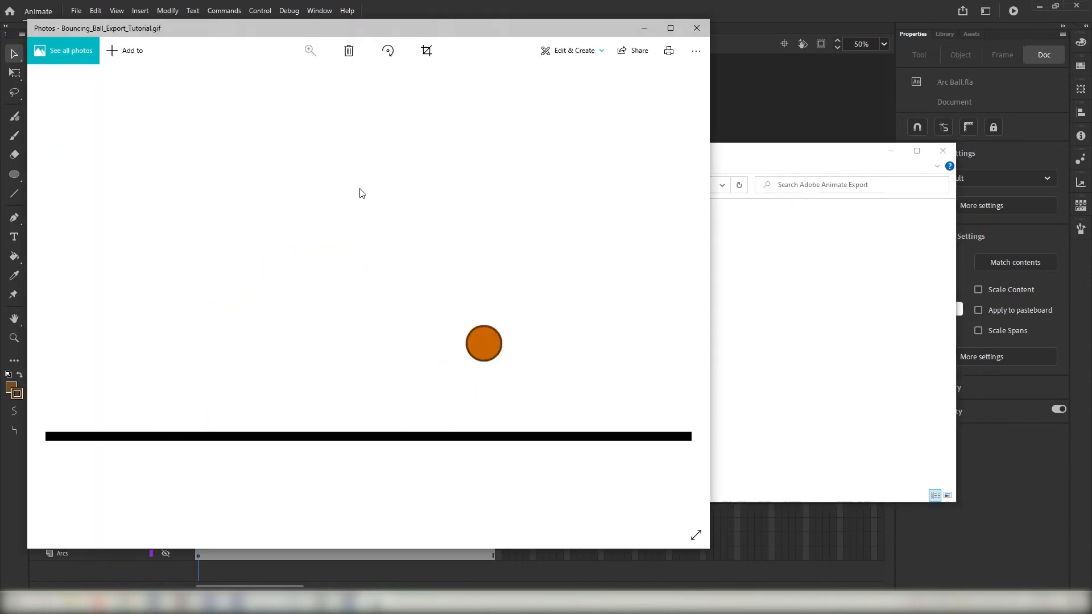